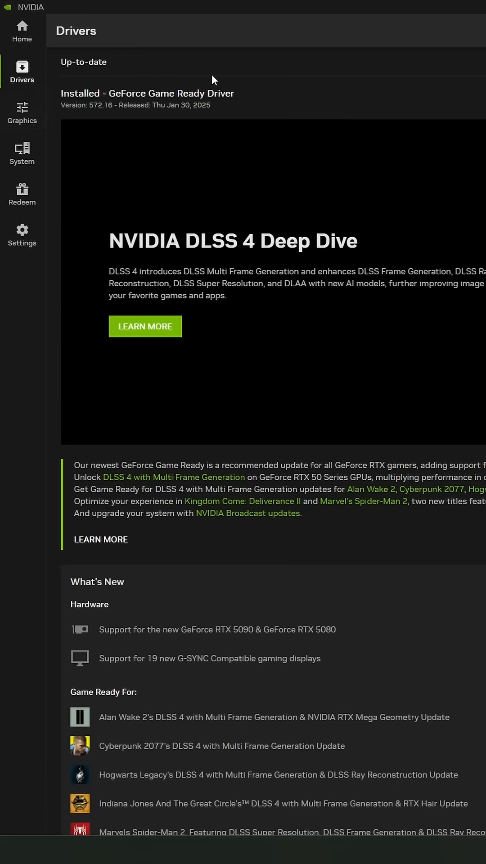
Refresh the Graphics program list and select Path of Exile 2 to show its settings.
{"action": "left_click", "coordinate": [22, 112]}
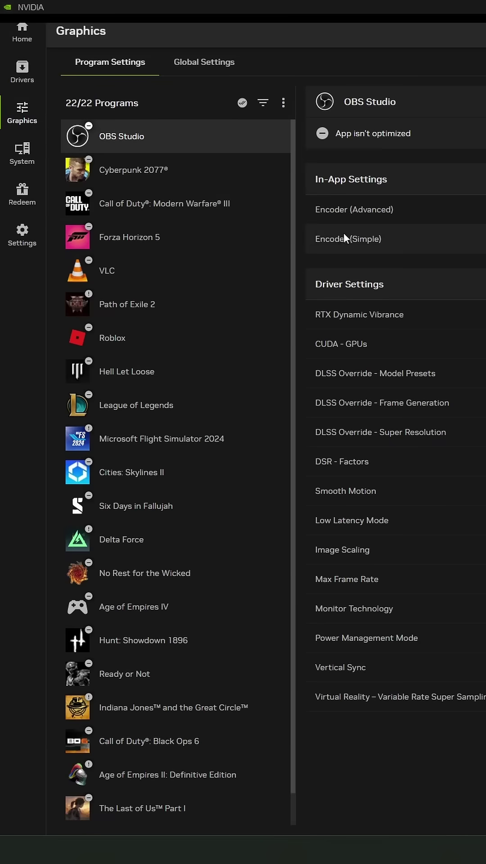
{"action": "left_click", "coordinate": [283, 102]}
{"action": "left_click", "coordinate": [301, 134]}
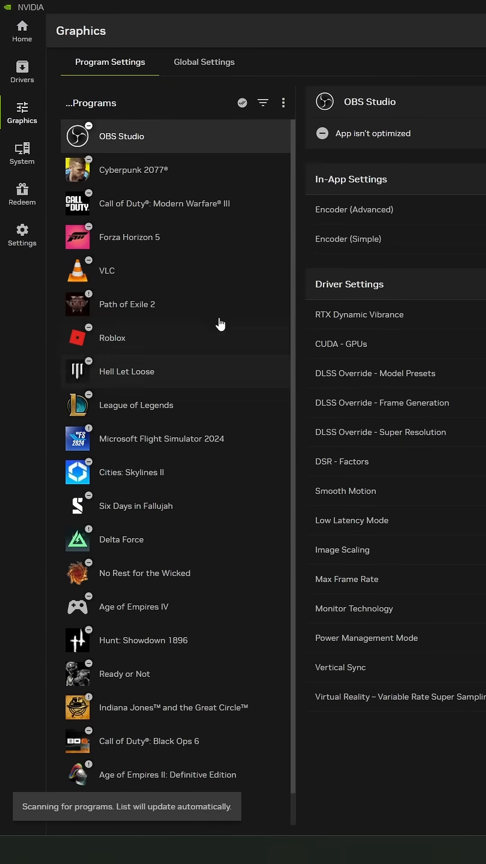
{"action": "left_click", "coordinate": [156, 308]}
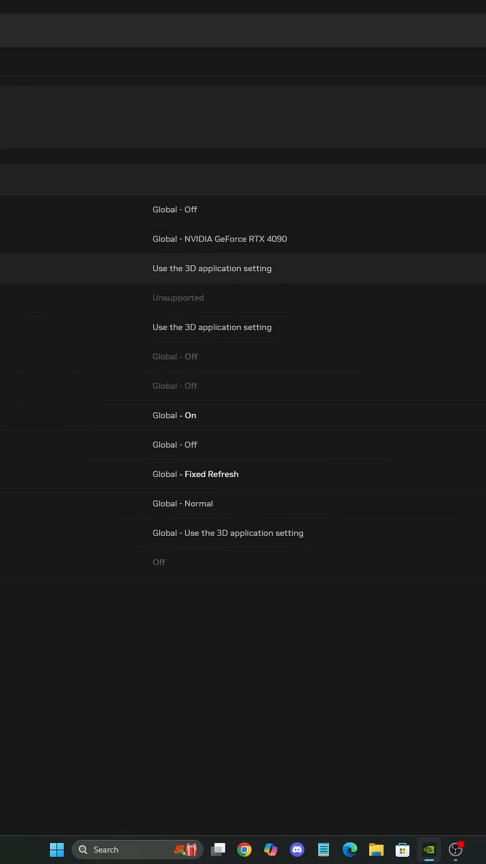
Override the DLSS Model Presets to Latest and apply.
{"action": "left_click", "coordinate": [257, 269]}
{"action": "left_click", "coordinate": [167, 325]}
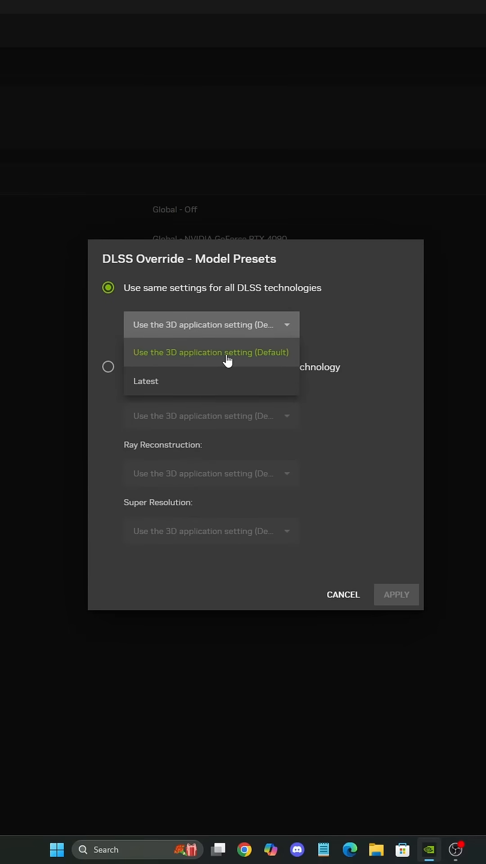
{"action": "left_click", "coordinate": [187, 380]}
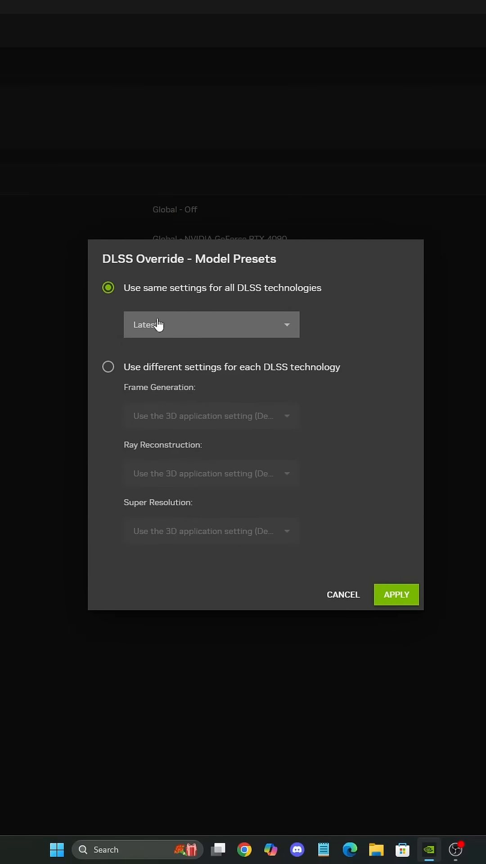
{"action": "left_click", "coordinate": [395, 594]}
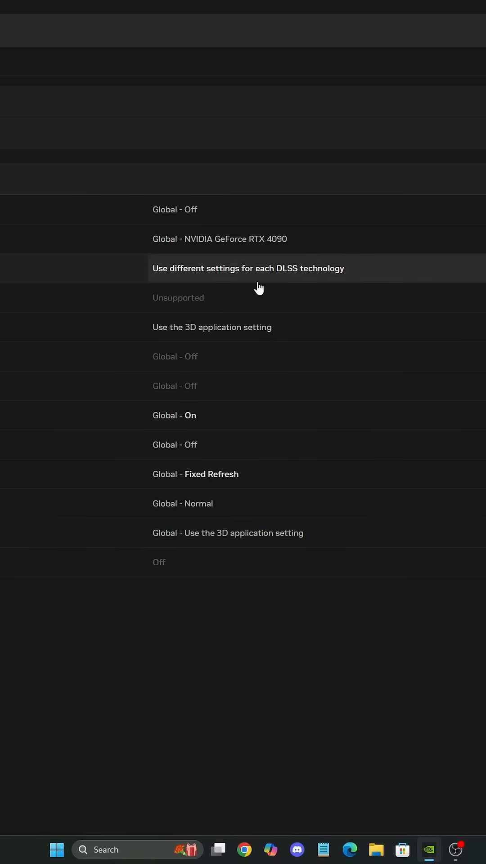
Set the DLSS Super Resolution override mode to DLAA (100%) and apply.
{"action": "left_click", "coordinate": [155, 332]}
{"action": "left_click", "coordinate": [203, 435]}
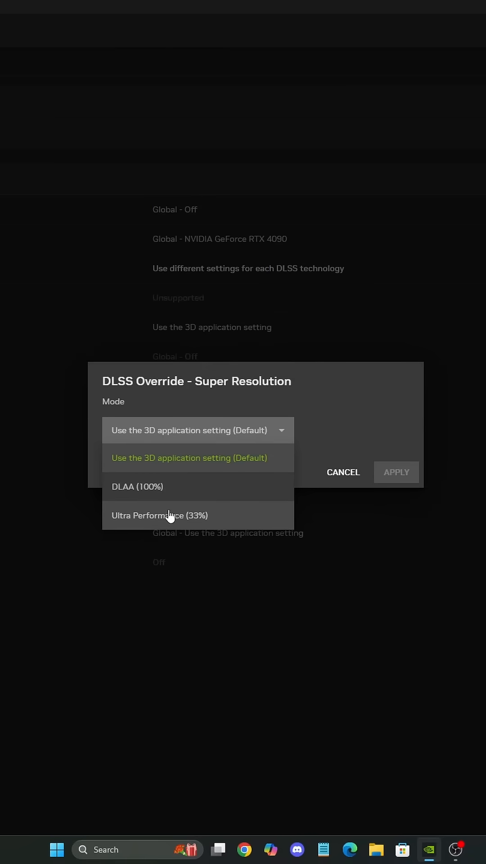
{"action": "left_click", "coordinate": [148, 488]}
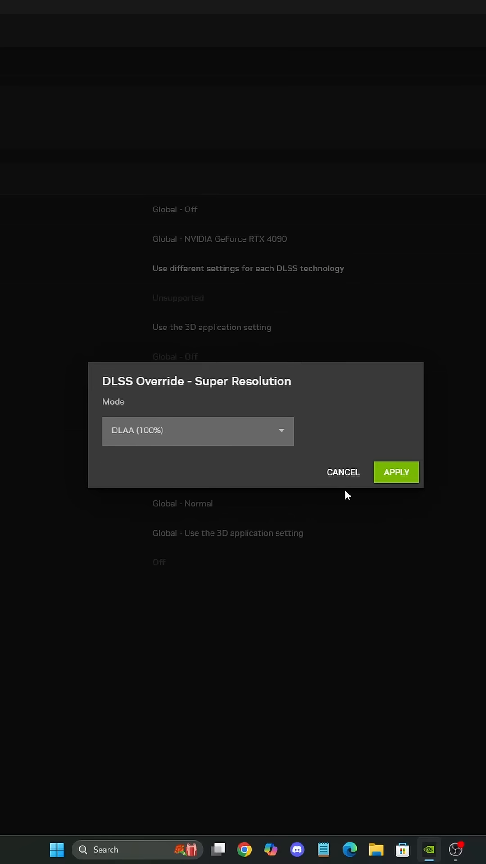
{"action": "left_click", "coordinate": [397, 475]}
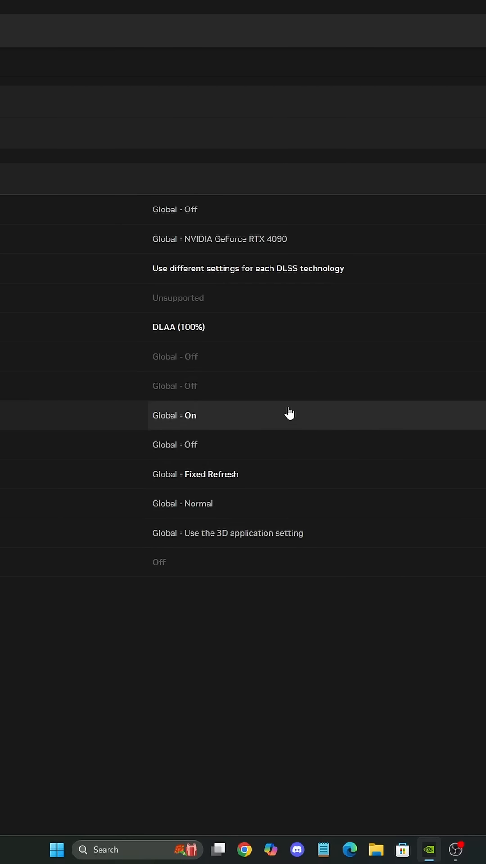
Revert Model Presets to 'Use same settings for all DLSS technologies' with the default, and apply.
{"action": "left_click", "coordinate": [290, 273]}
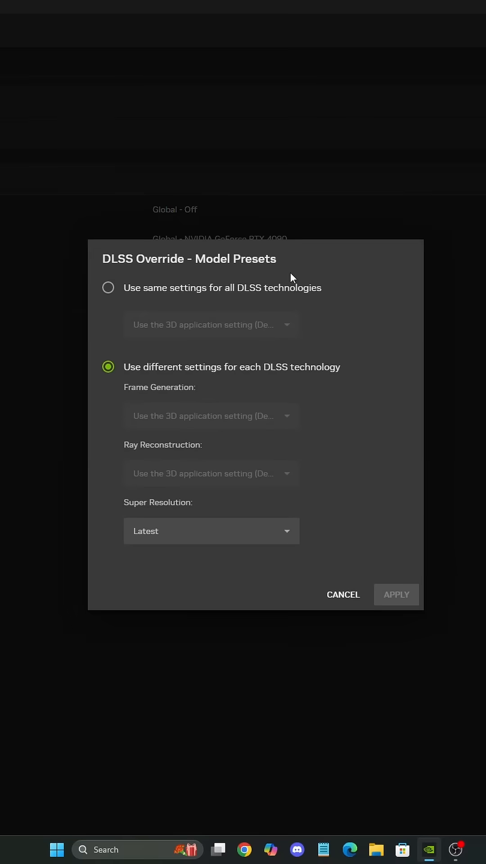
{"action": "left_click", "coordinate": [142, 298]}
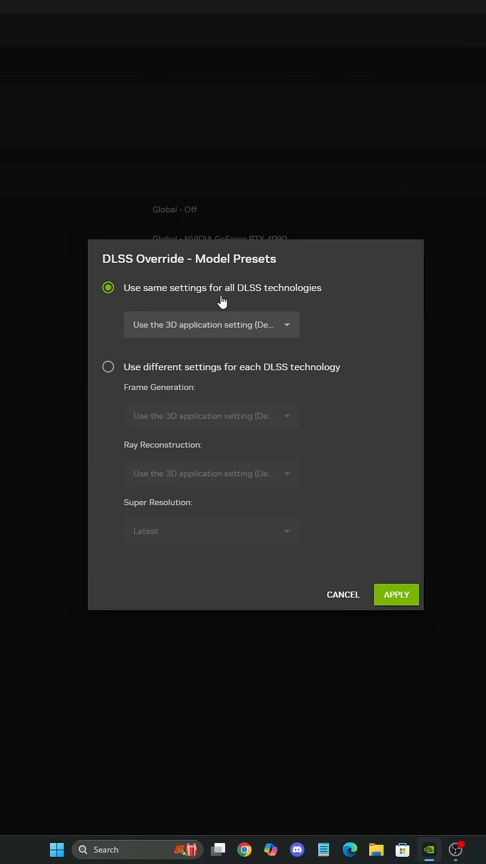
{"action": "left_click", "coordinate": [397, 594]}
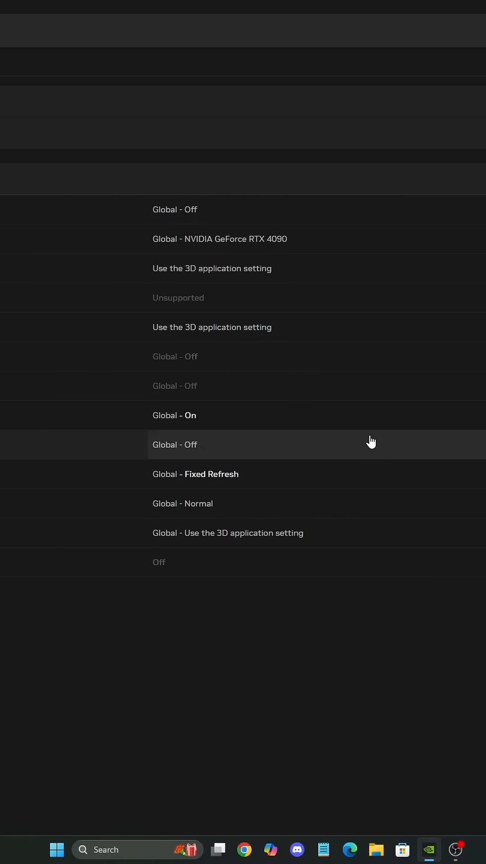